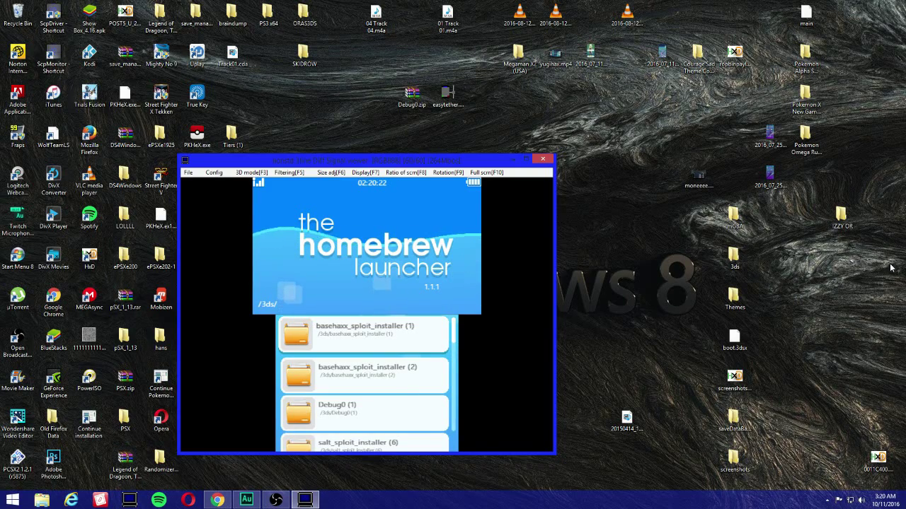
Launch save_manager from the save_managerx folder and select Pokémon Y as the target title.
key("Down")
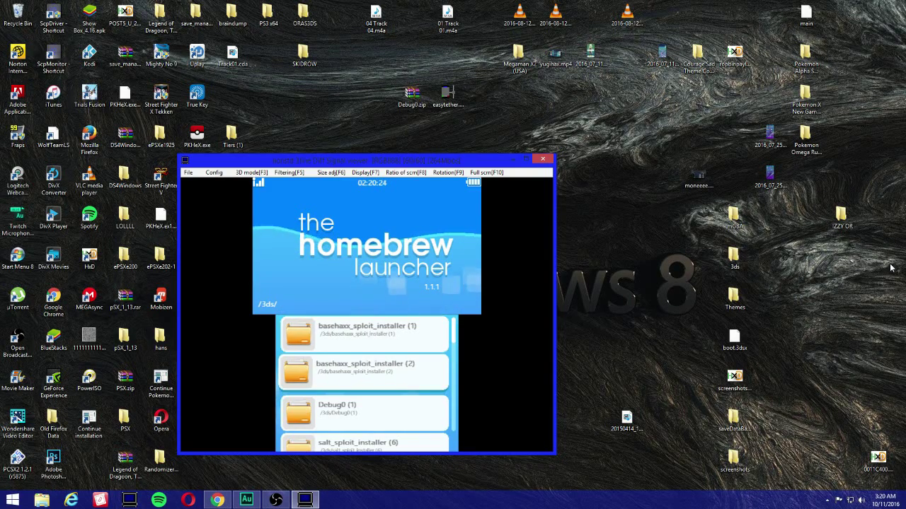
key("Down")
key("Down")
key("Down")
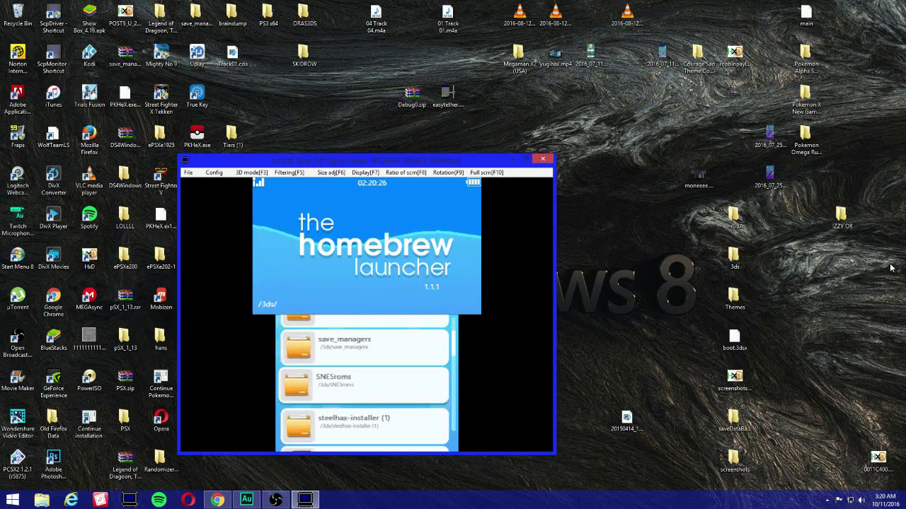
key("a")
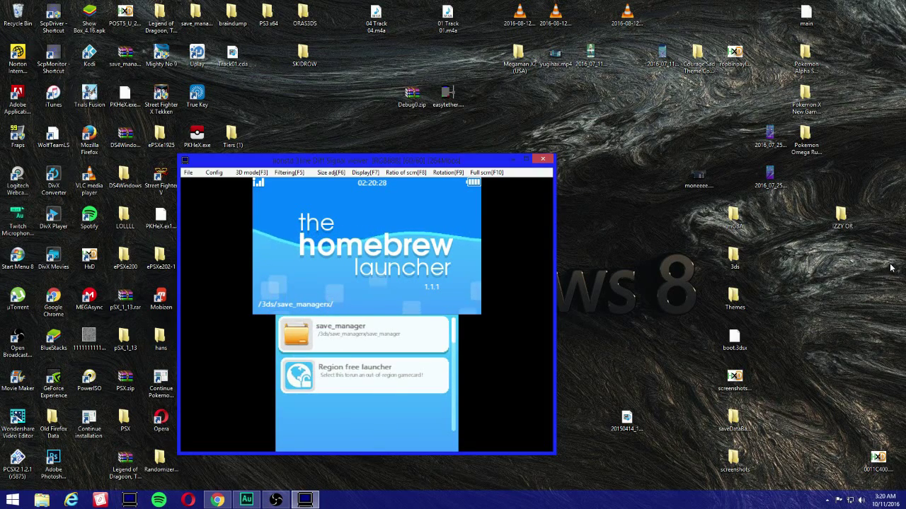
key("Down")
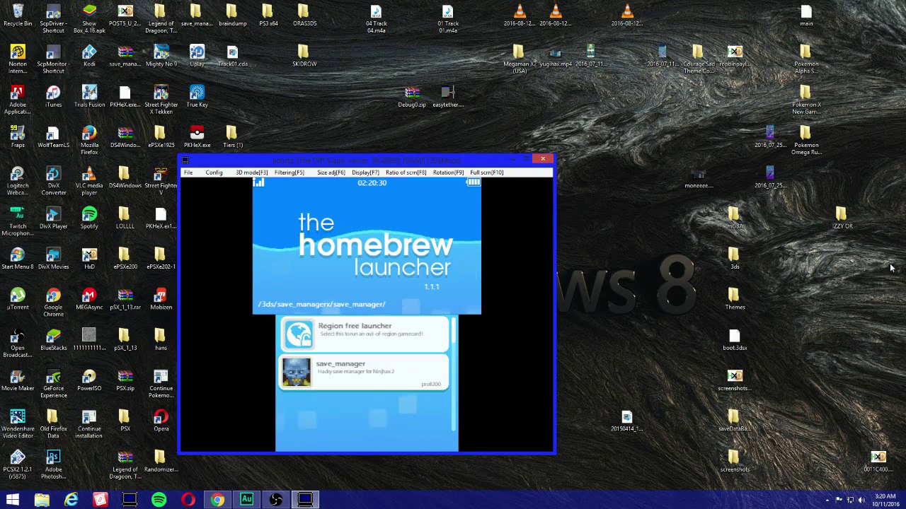
key("a")
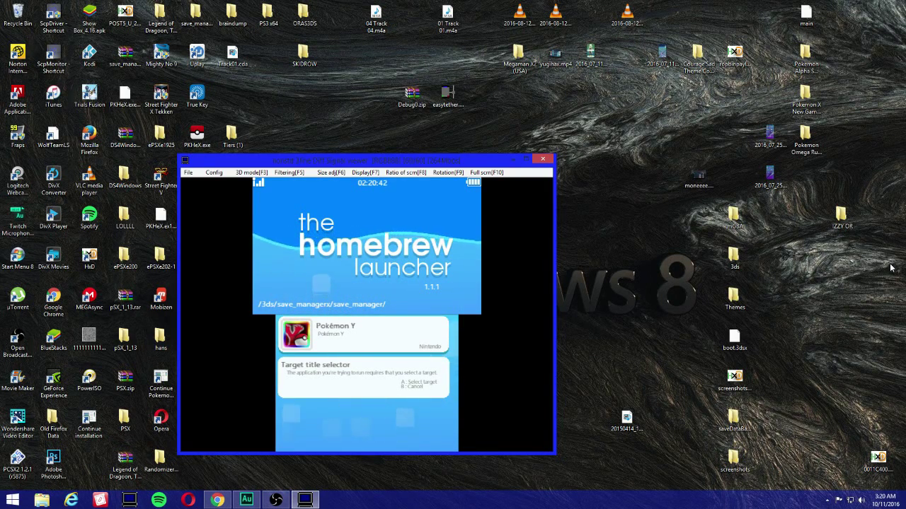
key("a")
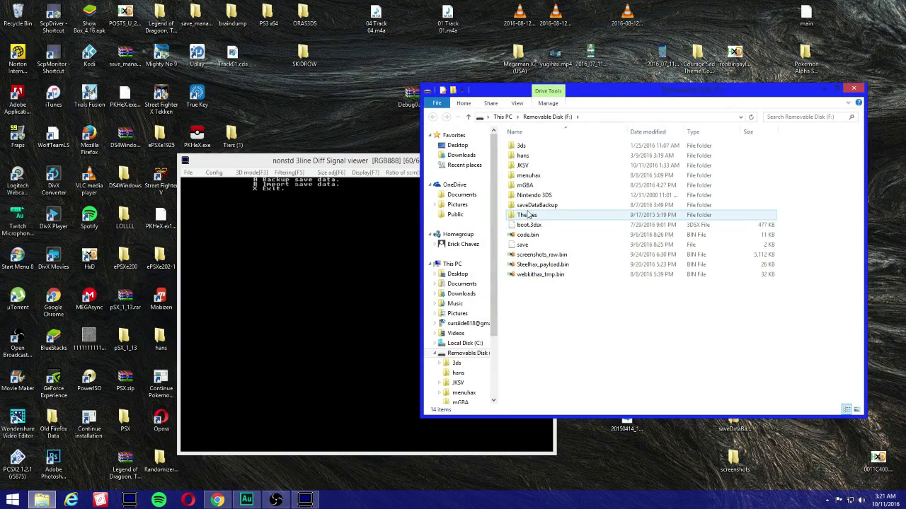
Permanently delete the saveDataBackup folder from Removable Disk (F:) and close its window.
left_click(535, 205)
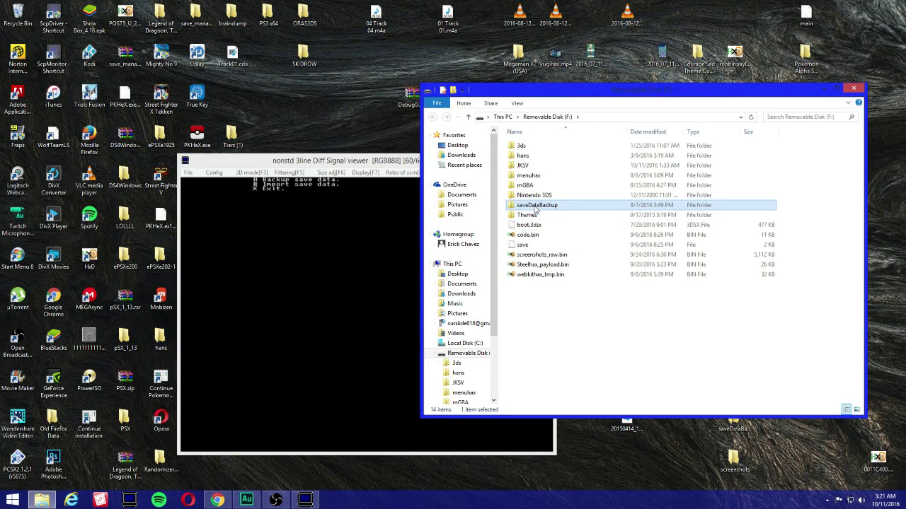
key("Delete")
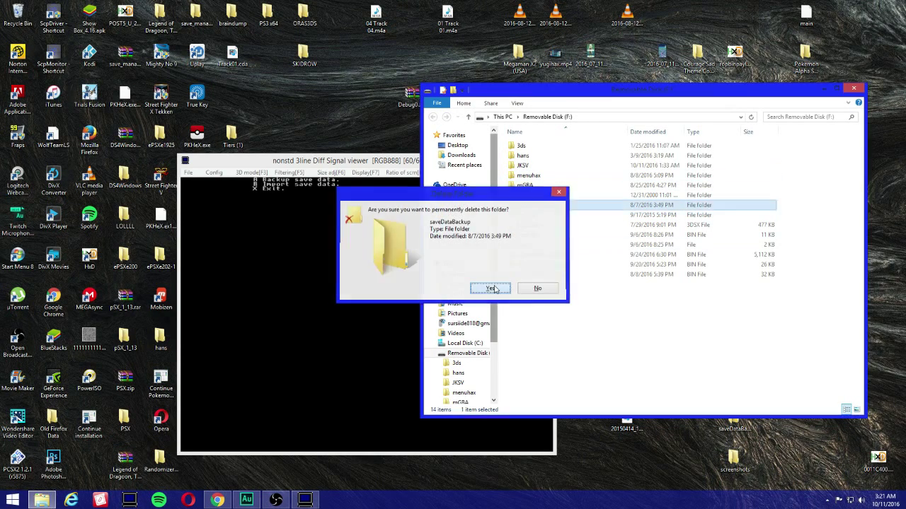
left_click(493, 290)
left_click(858, 90)
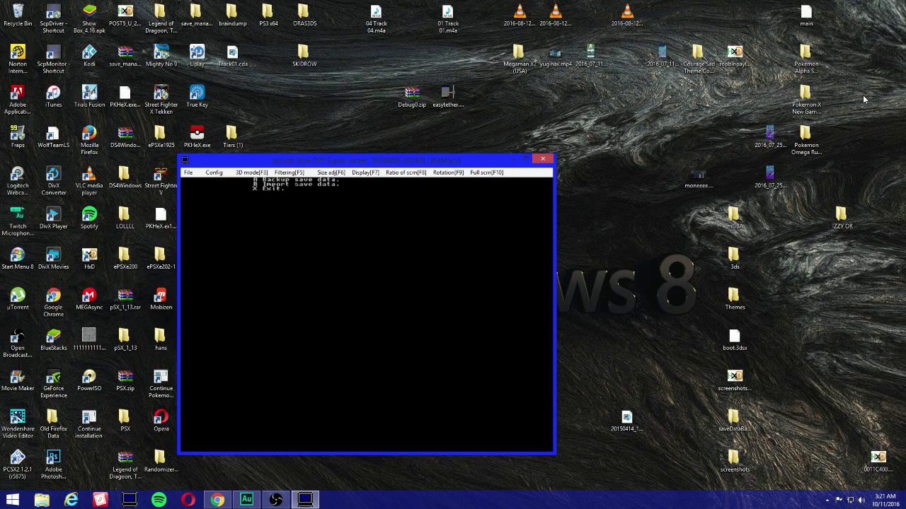
Back up the Pokémon Y save data, then close the removable disk window.
key("x")
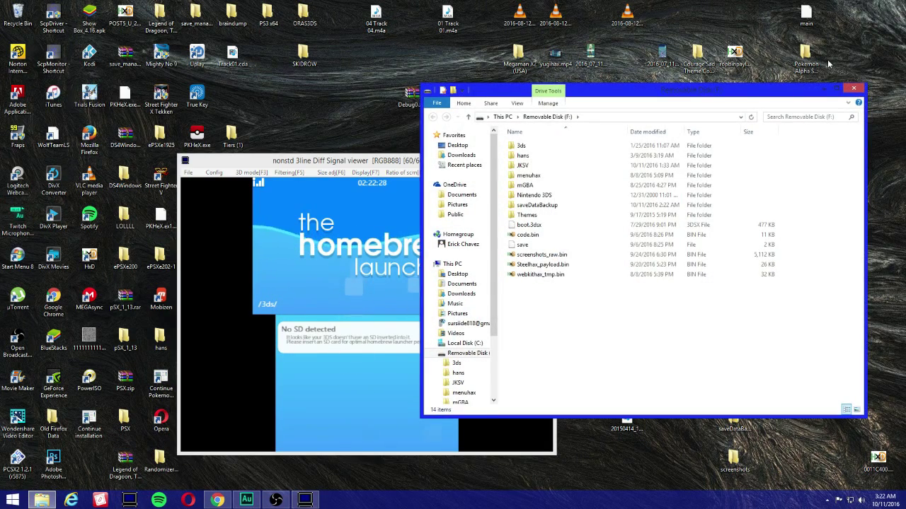
left_click(852, 89)
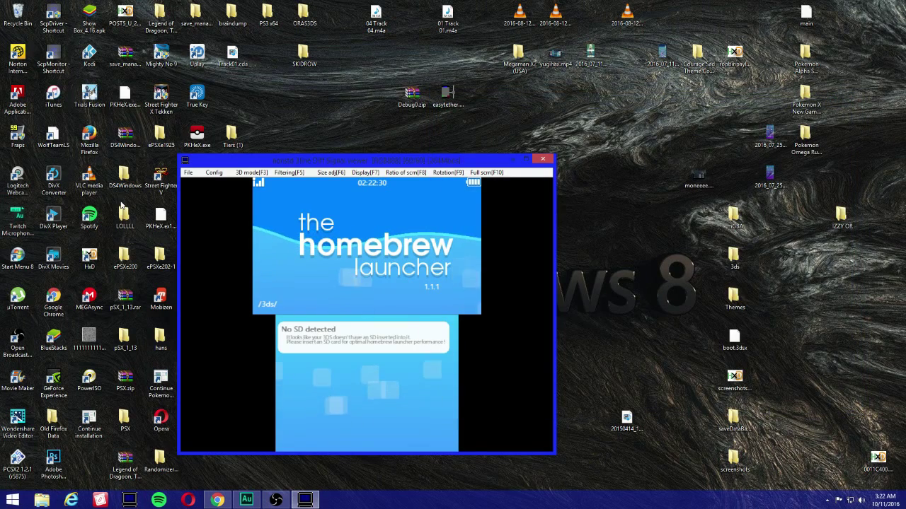
left_click_drag(234, 160, 271, 160)
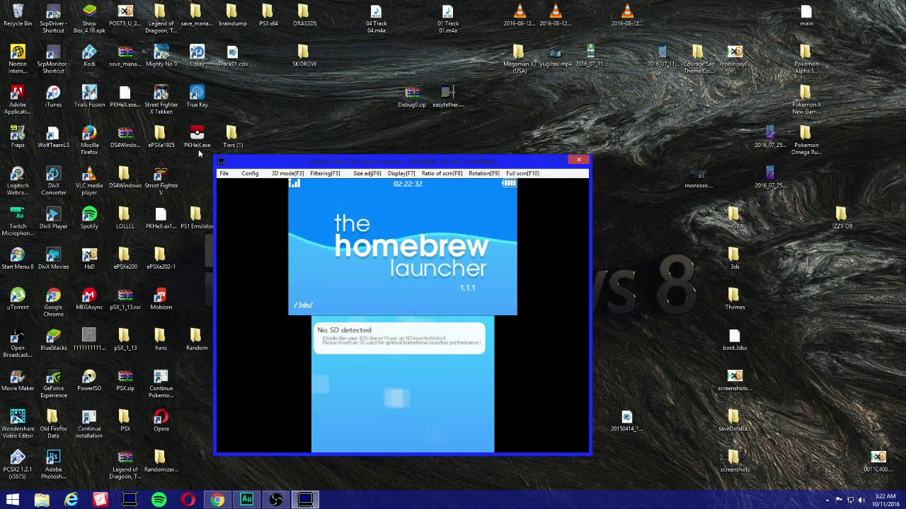
Launch PKHeX beside the 3DS view and inspect BOX 2 and the Party-Battle Box.
double_click(196, 141)
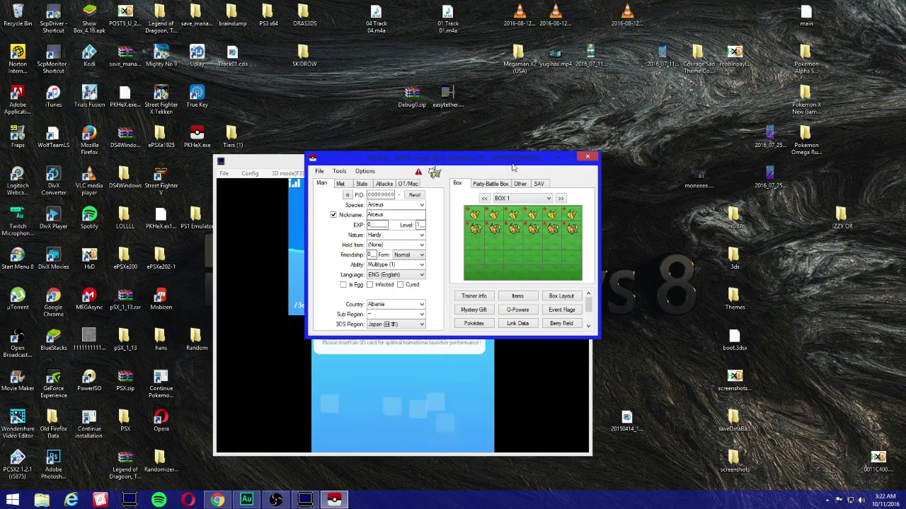
mouse_move(515, 157)
left_mouse_down()
mouse_move(624, 142)
mouse_move(615, 51)
mouse_move(676, 91)
left_mouse_up()
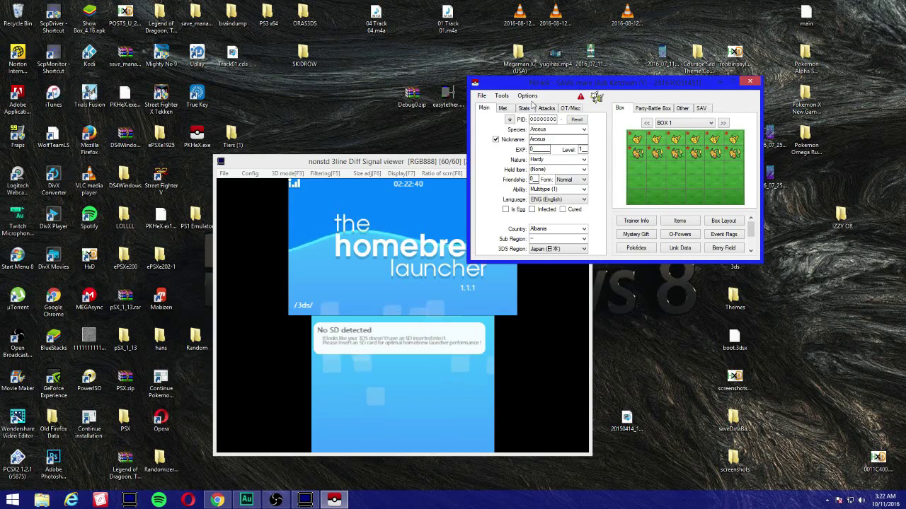
left_click_drag(637, 81, 639, 88)
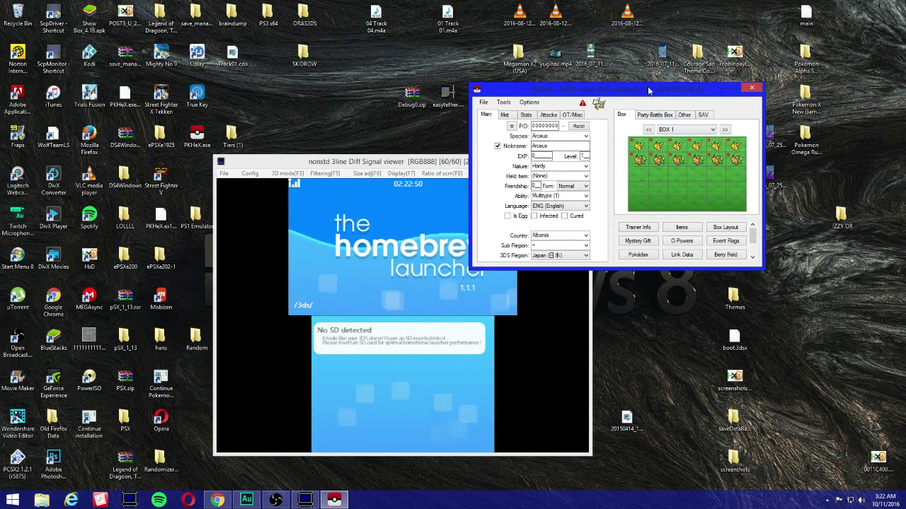
left_click_drag(636, 89, 677, 180)
right_click(679, 252)
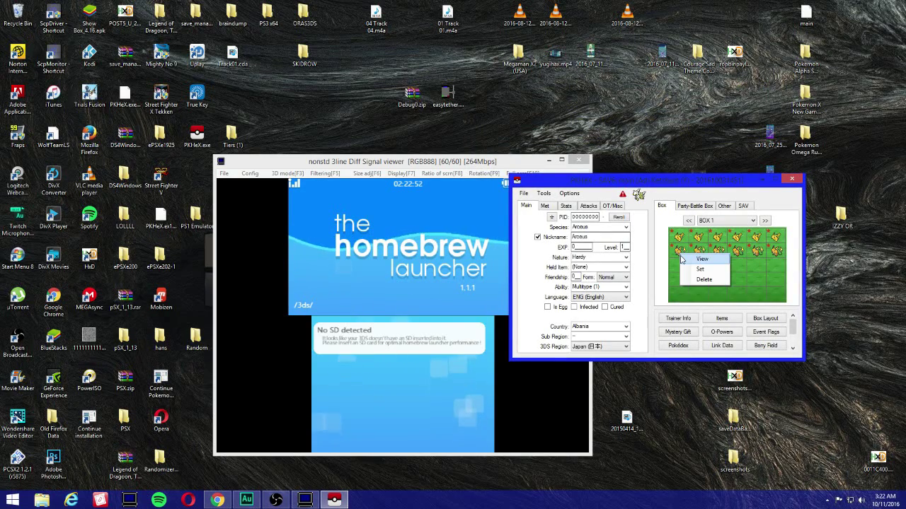
left_click(765, 221)
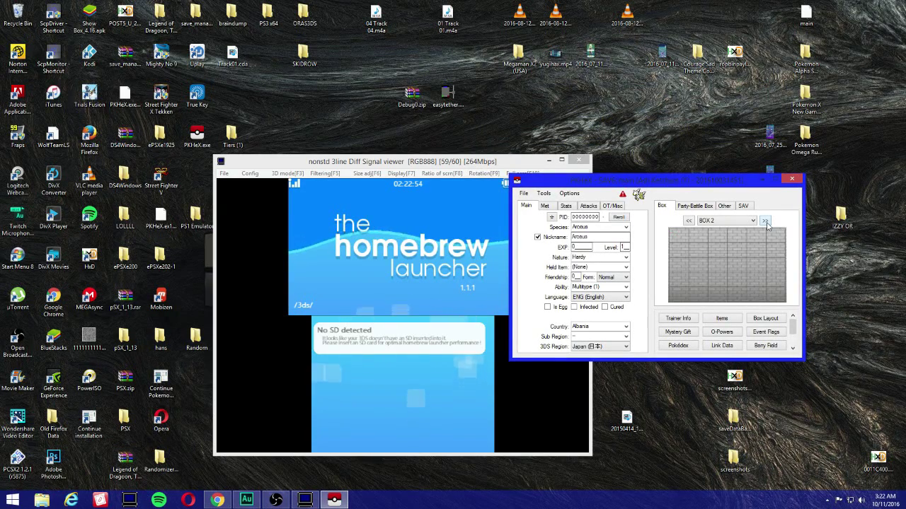
left_click(695, 206)
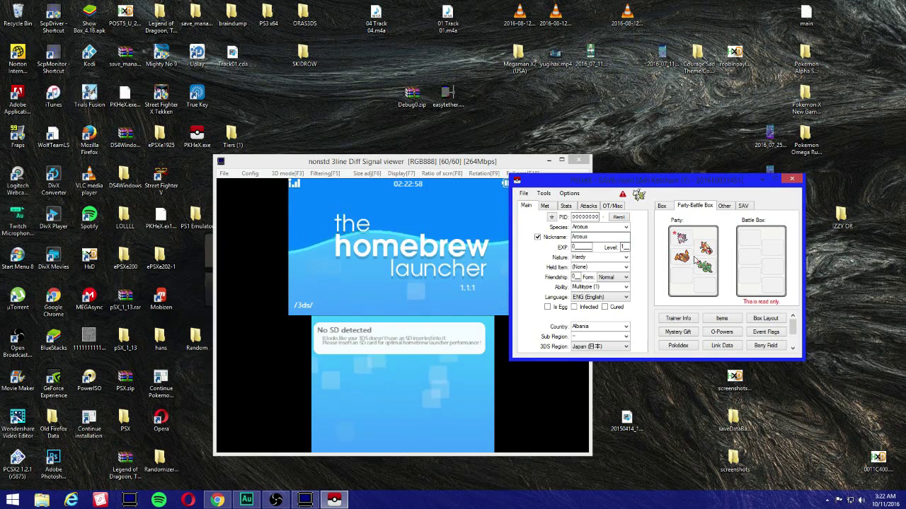
Load the party Blaziken into the editor and place it in an empty BOX 1 slot.
right_click(706, 248)
left_click(722, 253)
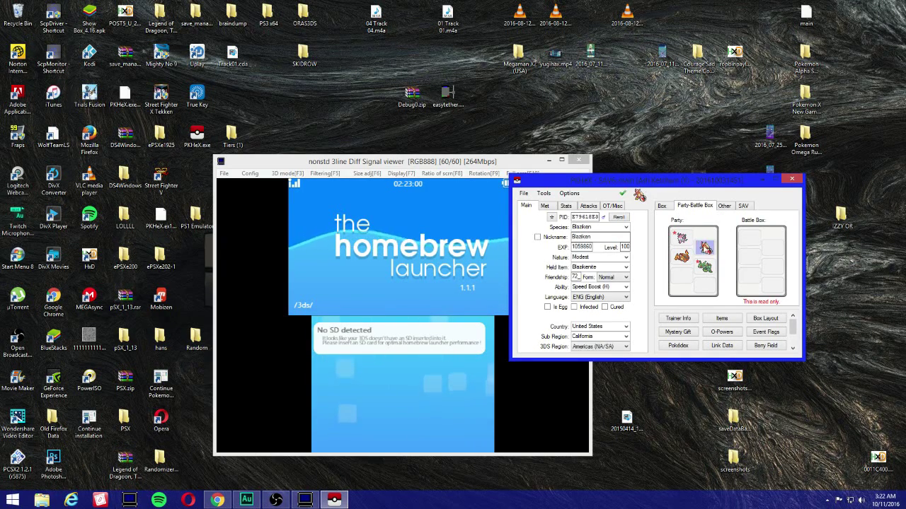
left_click(661, 206)
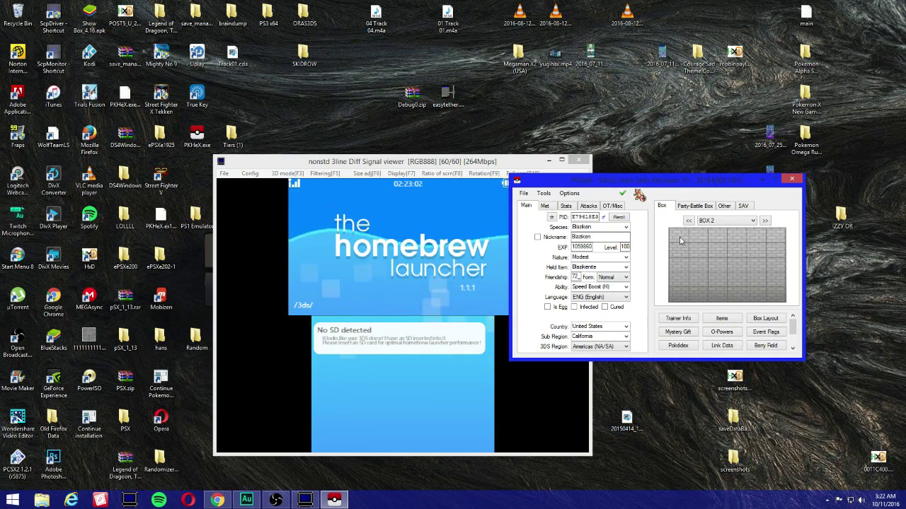
right_click(680, 242)
left_click(688, 220)
right_click(686, 276)
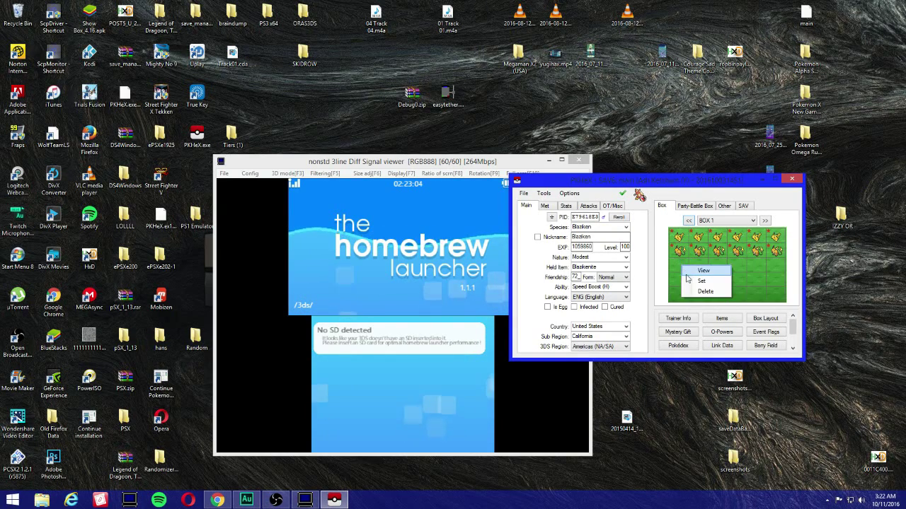
left_click(701, 281)
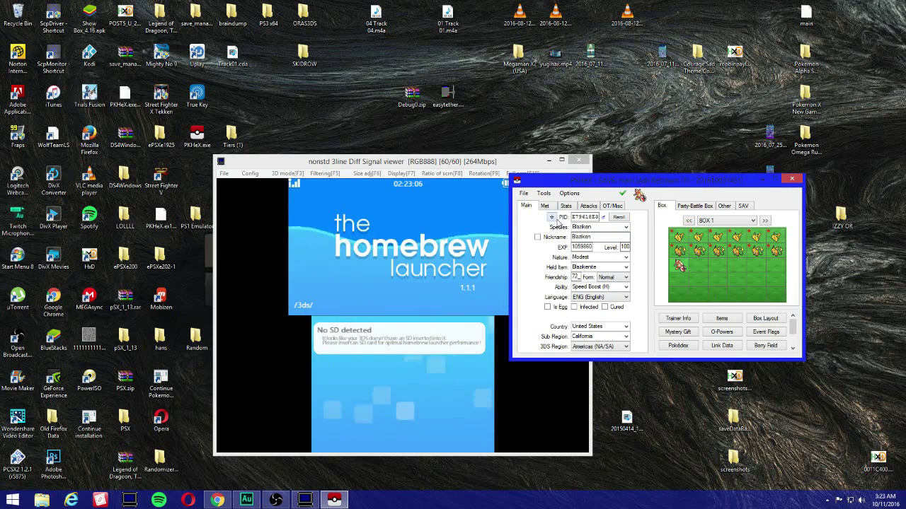
Make the boxed Blaziken shiny with a new PID and copy it into the next slot.
right_click(677, 264)
left_click(681, 269)
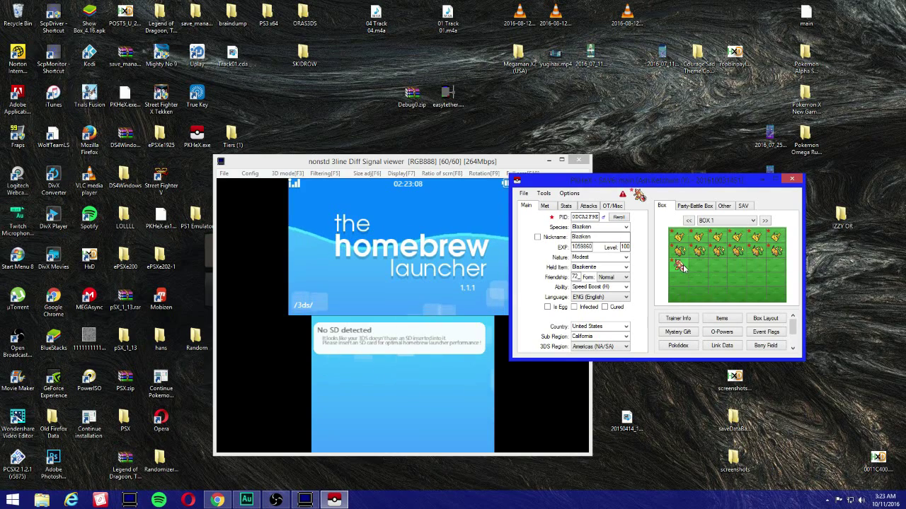
right_click(683, 265)
left_click(683, 267)
right_click(692, 264)
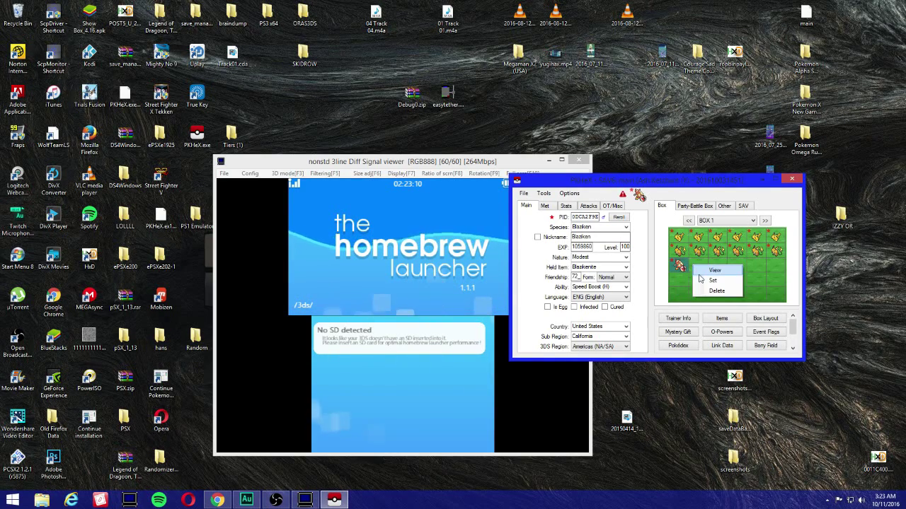
left_click(699, 280)
Fill the remaining row-3 slots of BOX 1 with shiny Blaziken copies.
right_click(715, 266)
left_click(732, 281)
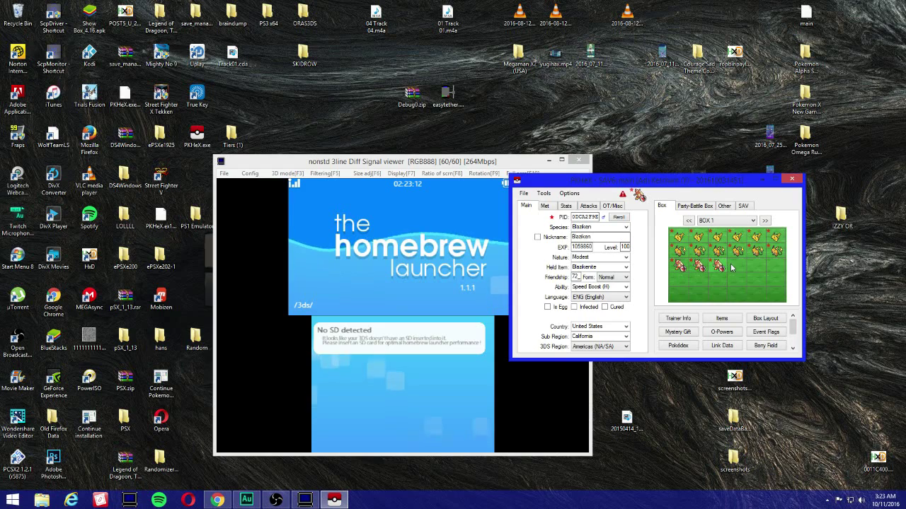
right_click(733, 265)
left_click(749, 280)
right_click(756, 265)
left_click(770, 281)
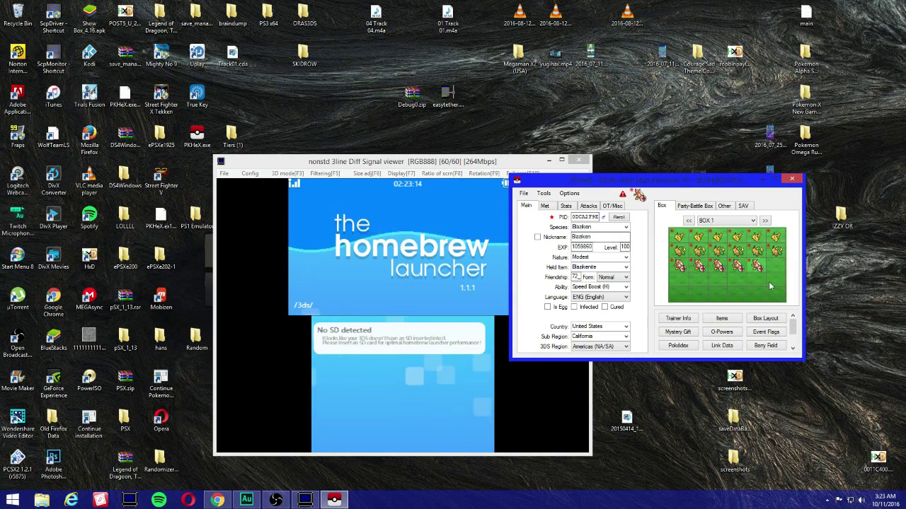
right_click(776, 265)
left_click(790, 280)
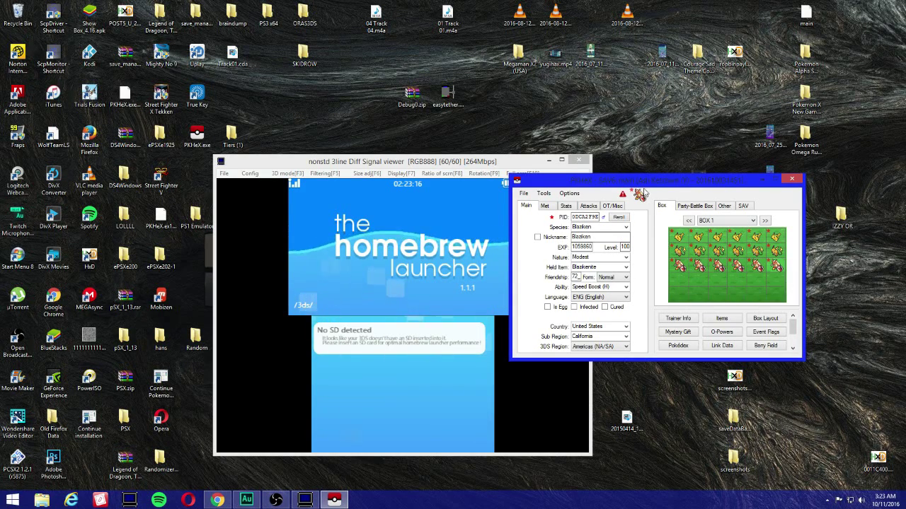
Export the save as main to F:\saveDataBackup, replacing the old copy, and close PKHeX.
left_click_drag(644, 183, 669, 178)
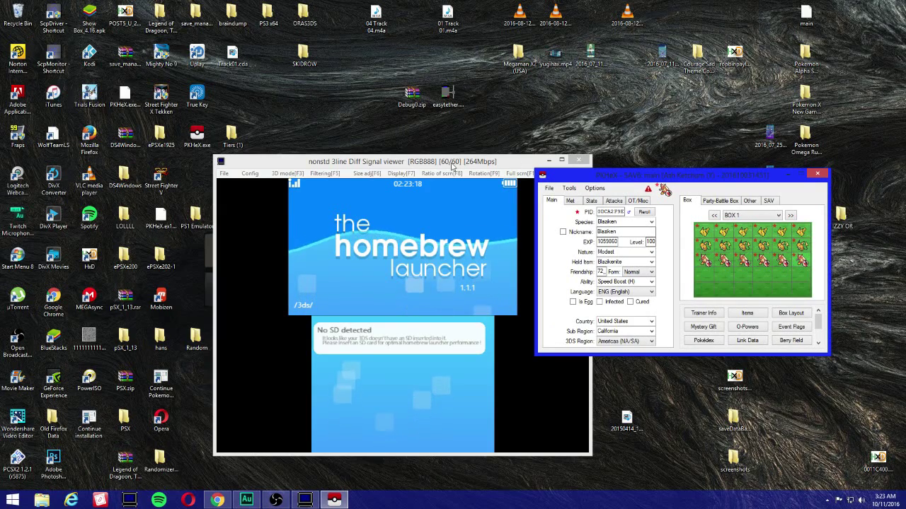
left_click(548, 189)
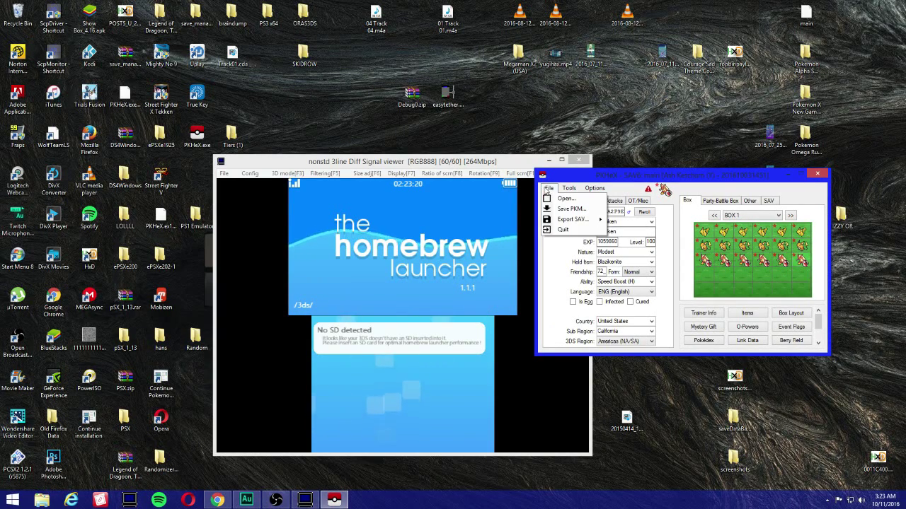
mouse_move(576, 220)
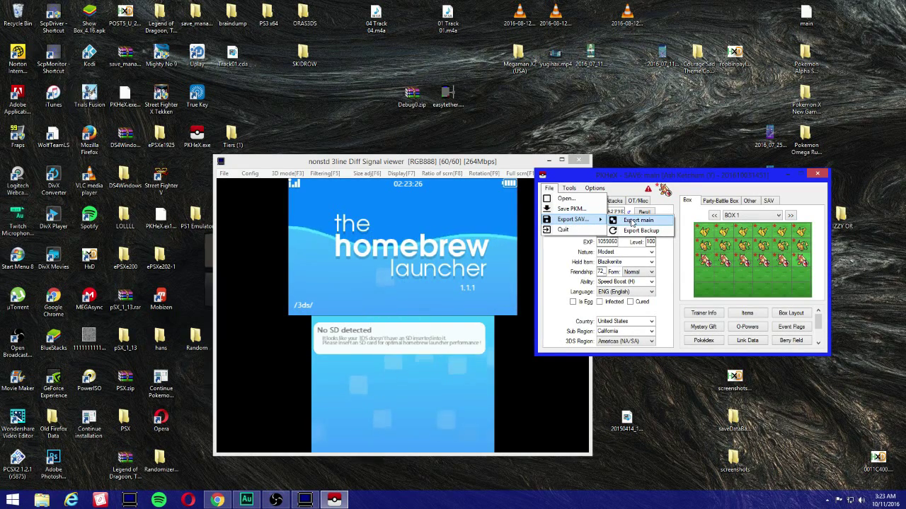
left_click(631, 222)
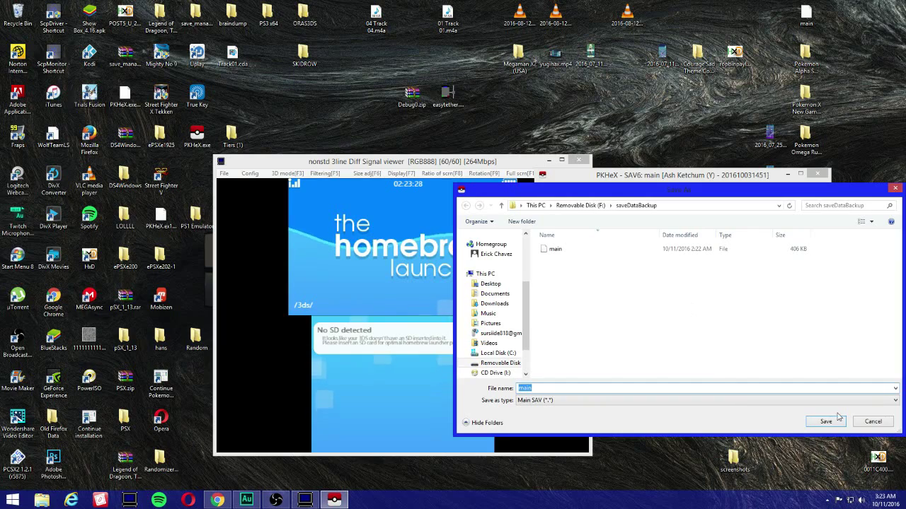
left_click(826, 422)
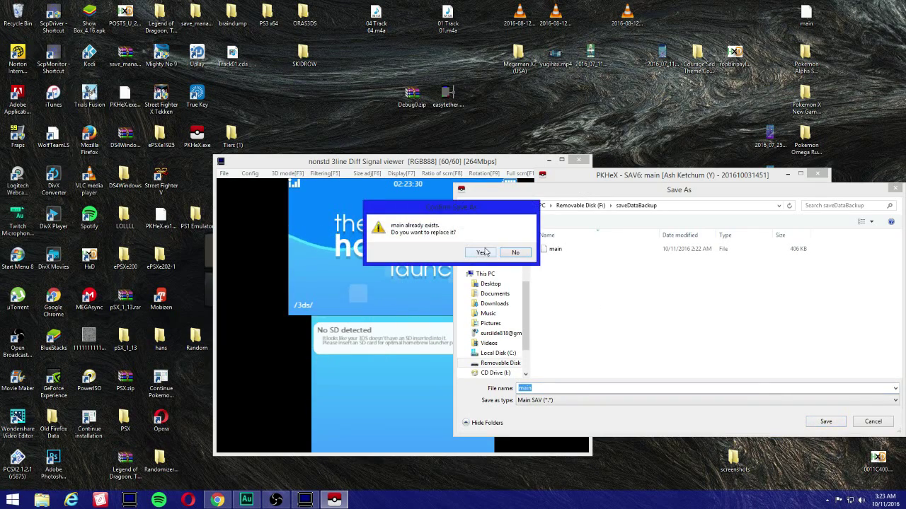
left_click(484, 253)
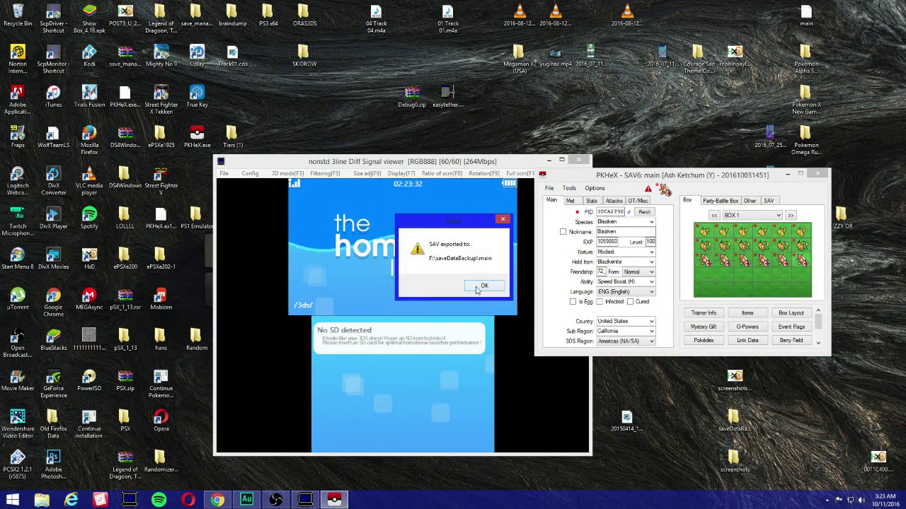
left_click(478, 287)
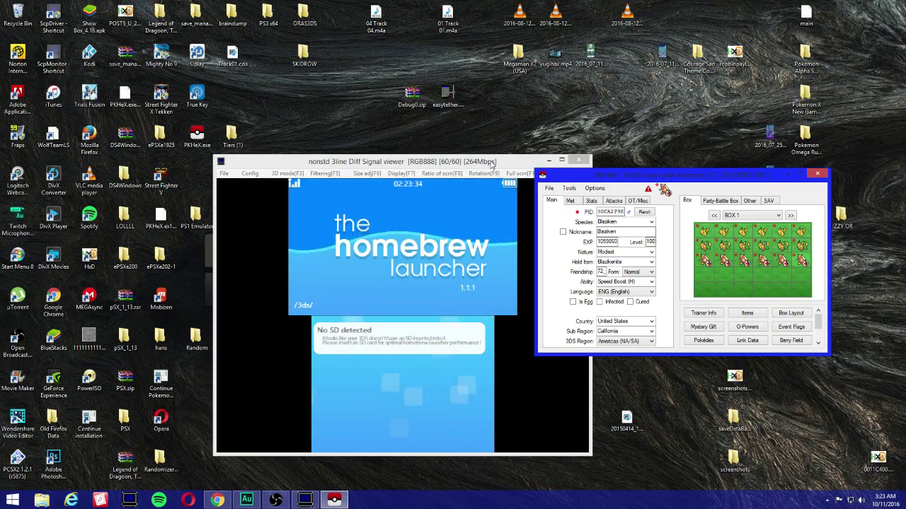
left_click_drag(491, 164, 426, 159)
left_click(819, 176)
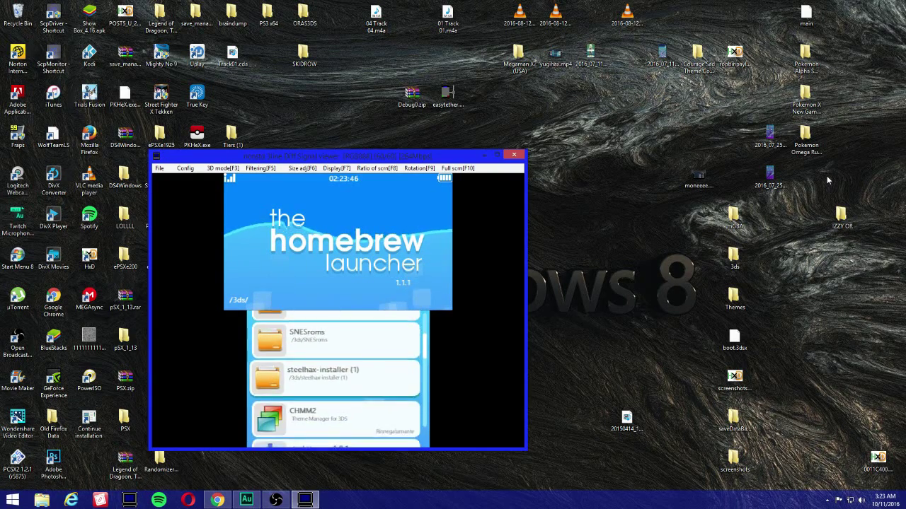
Launch the save manager from save_managerx, import the save data, and reboot the 3DS.
key("a")
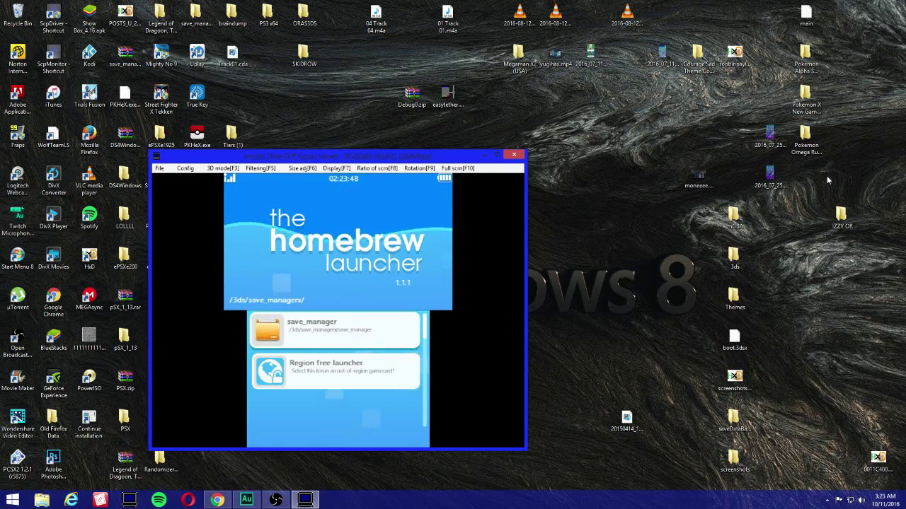
key("a")
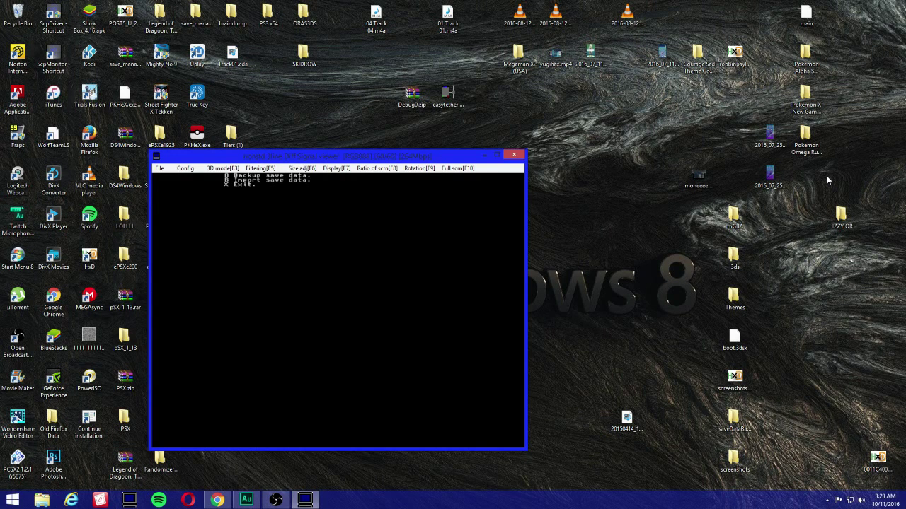
key("b")
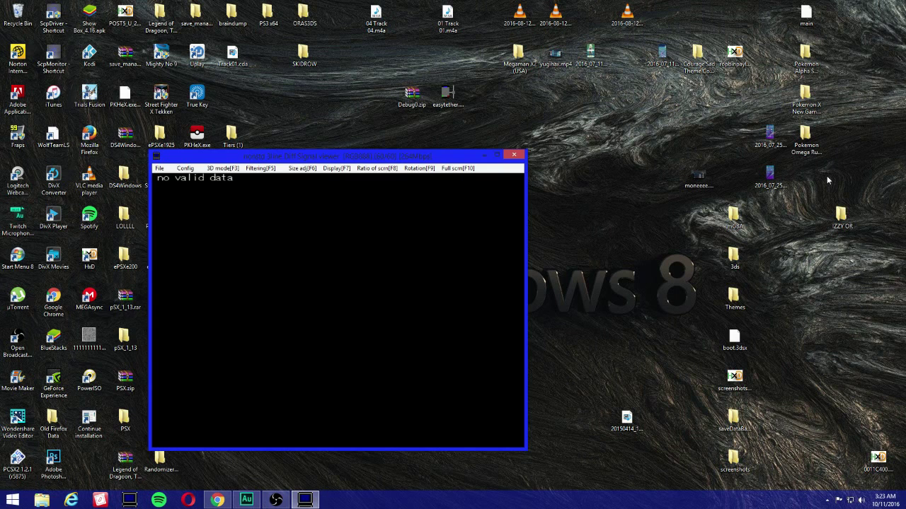
key("Return")
Move the HOME Menu selection to Pokémon Y after the reboot.
key("Left")
key("Left")
key("Left")
key("Down")
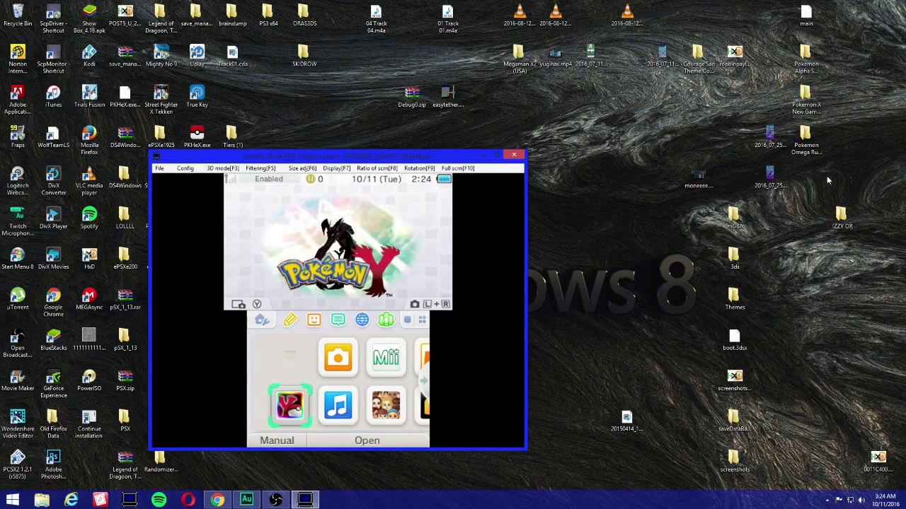
Start Pokémon Y, continue the saved game, and ride the elevator down.
key("a")
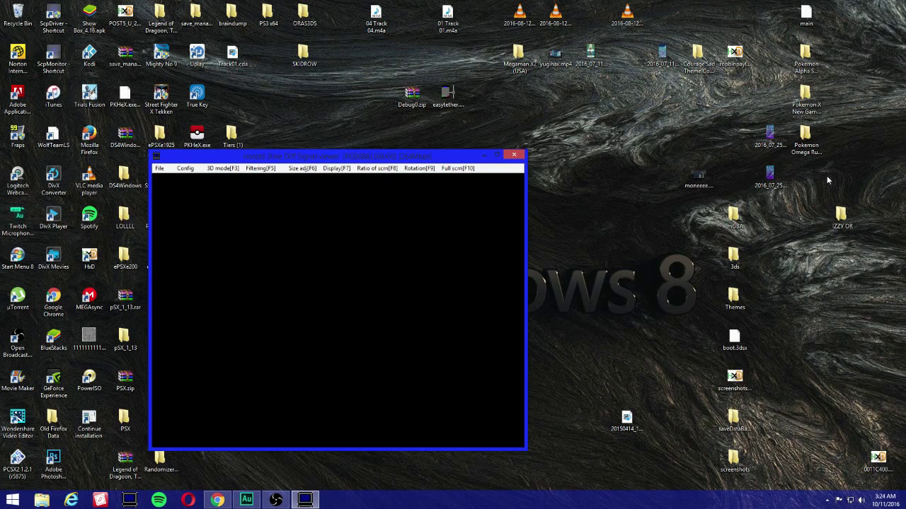
key("a")
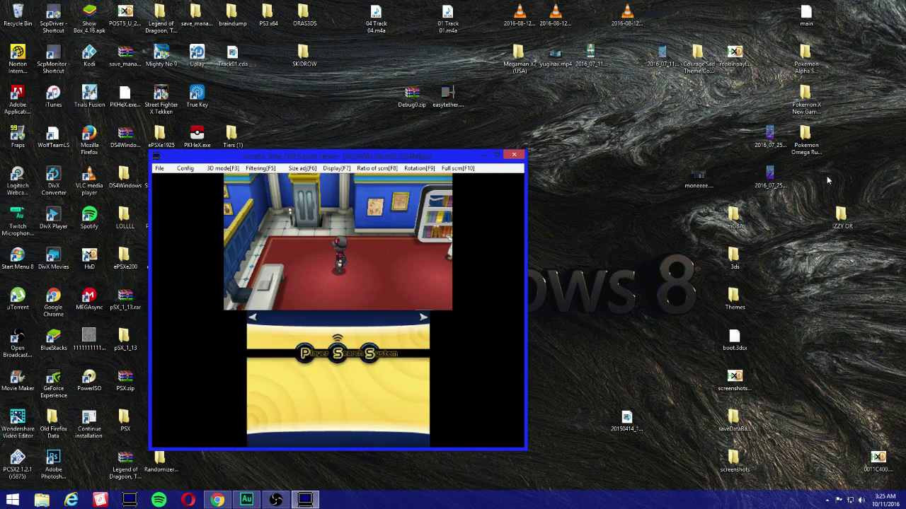
key("Up")
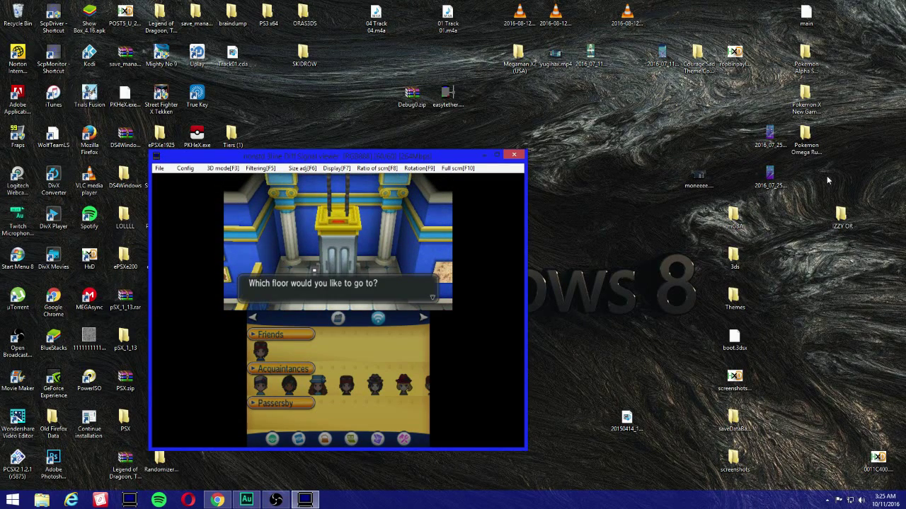
key("a")
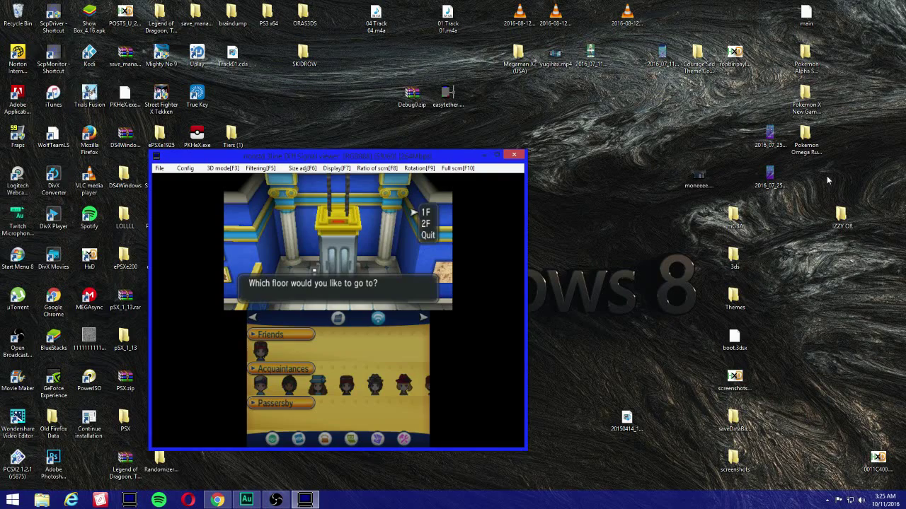
key("a")
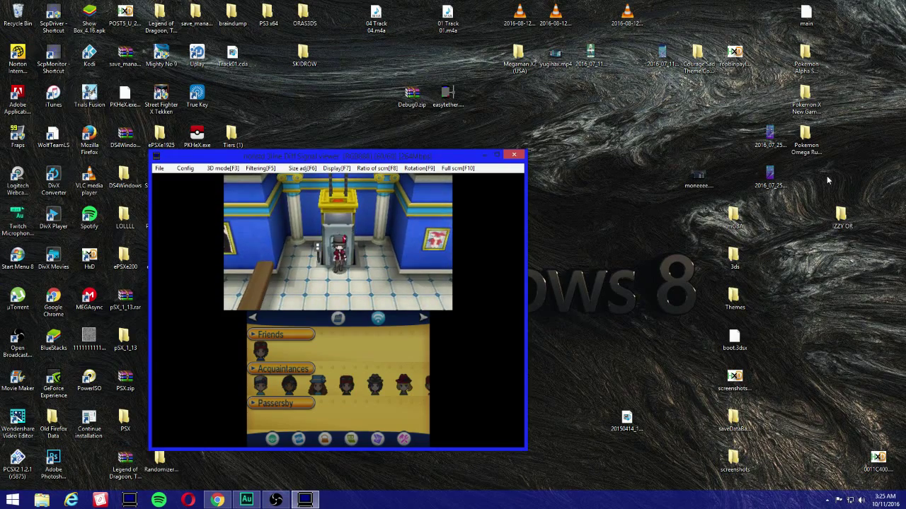
Walk along South Boulevard into the Pokémon Center and up to its PC.
key("Down")
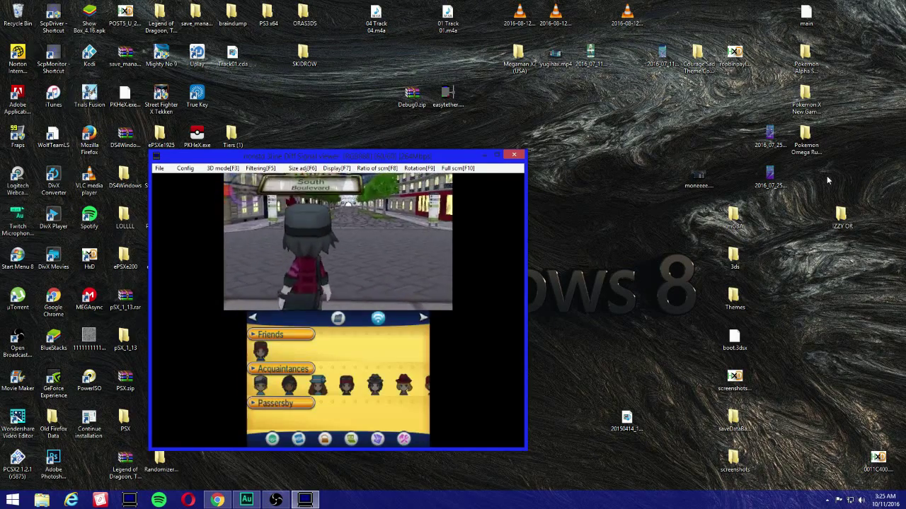
key("Right")
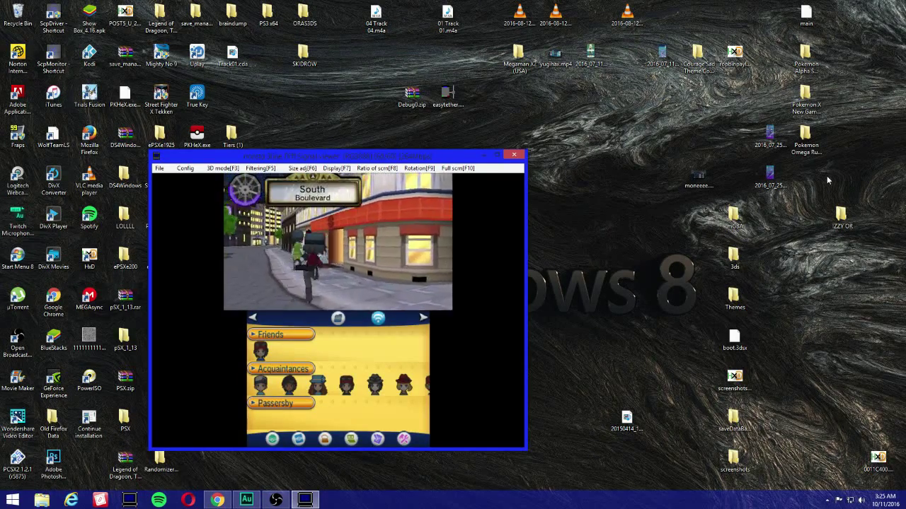
key("Up")
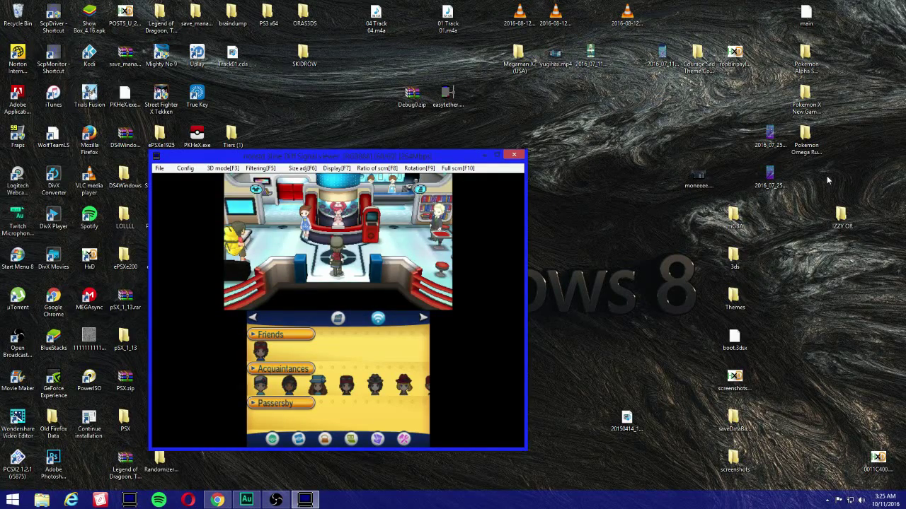
key("Up")
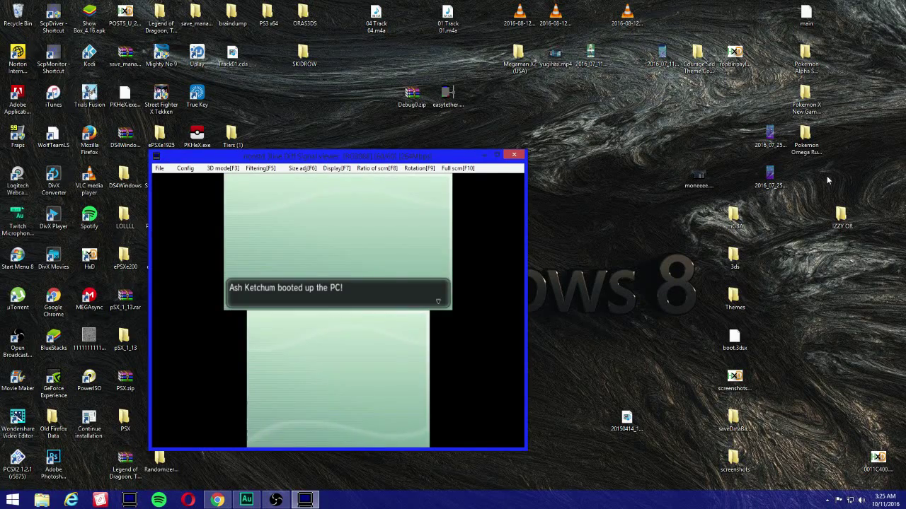
Boot the PC and open the player's storage to Withdraw Pokémon from Box 1.
key("a")
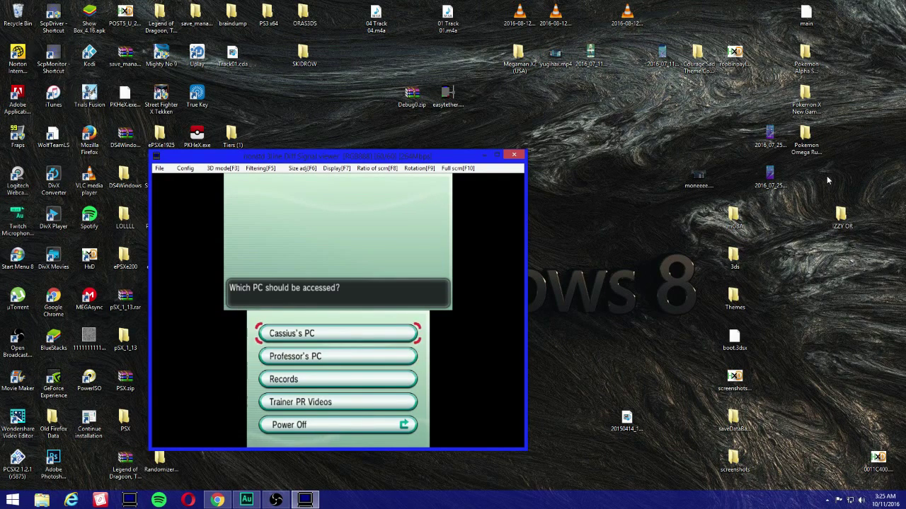
key("a")
key("Down")
key("a")
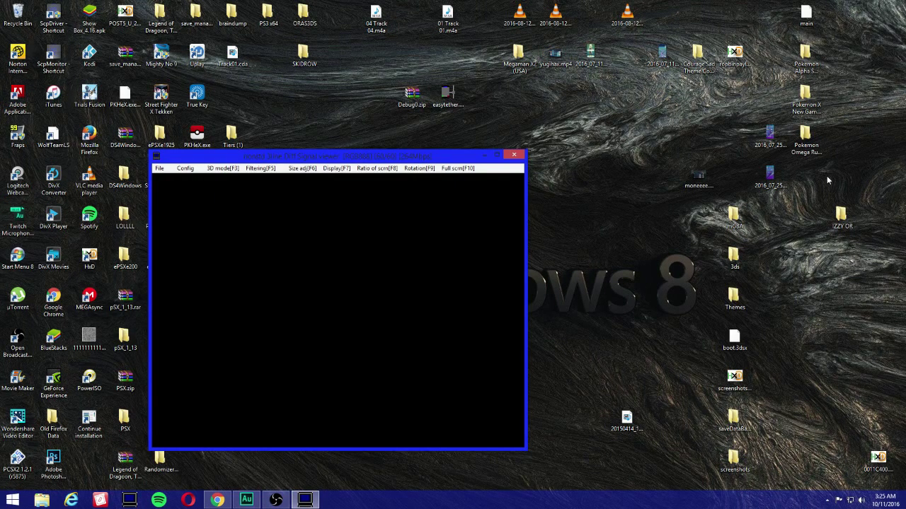
Browse the Level 100 Blazikens in Box 1 and check a Pikachu in the top row.
key("Down")
key("Down")
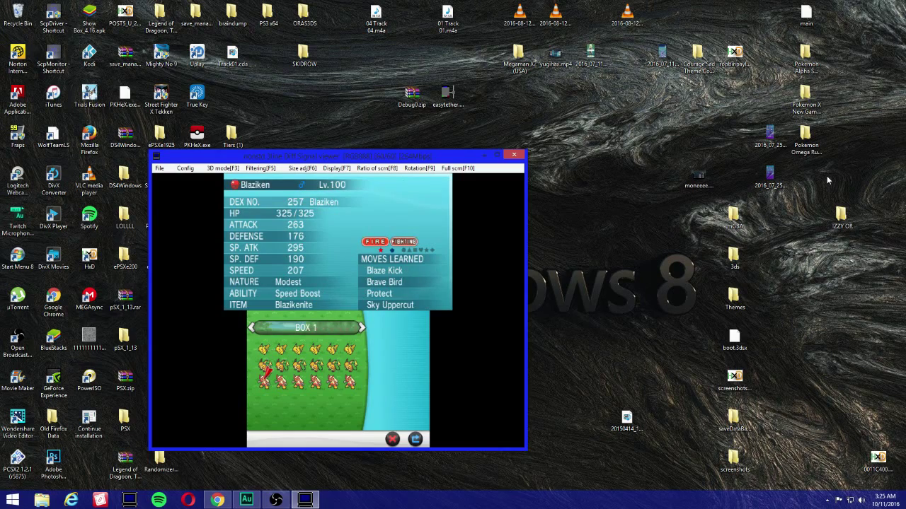
key("Right")
key("Right")
key("Left")
key("Left")
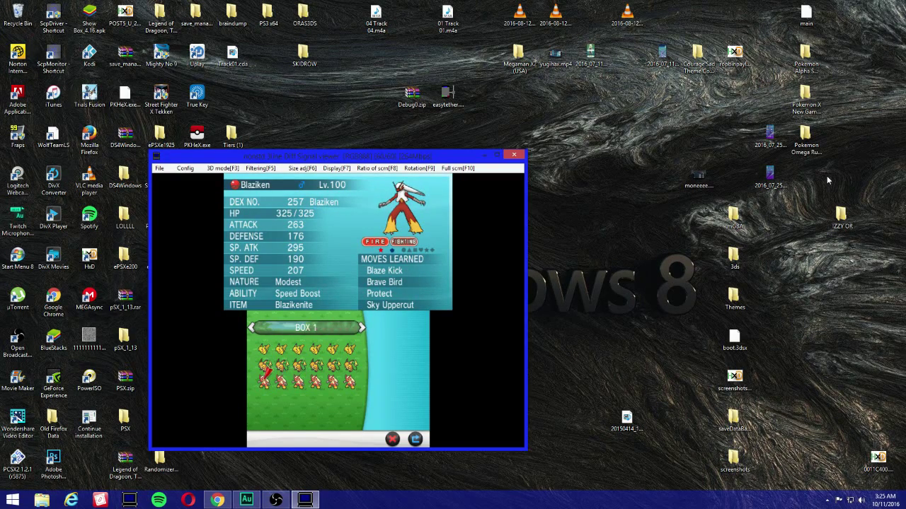
key("Right")
key("Right")
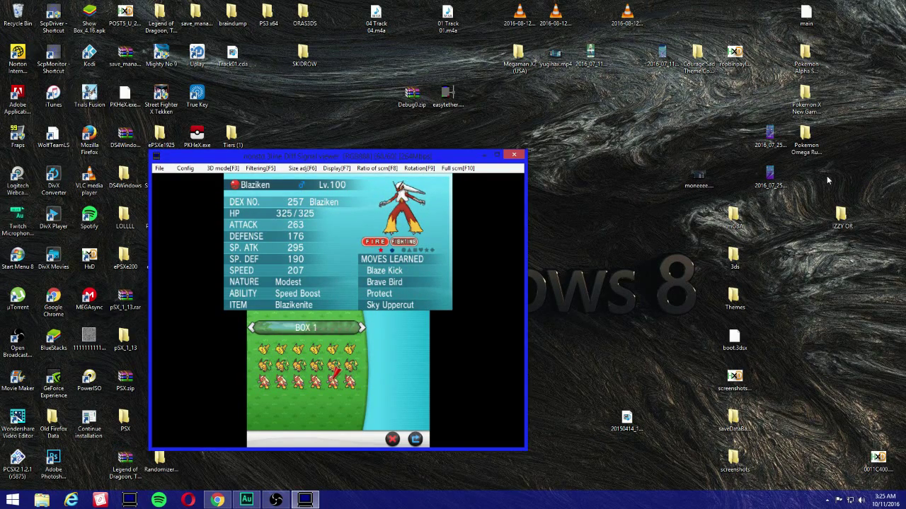
key("Left")
key("Left")
key("Left")
key("Right")
key("Right")
key("Left")
key("Left")
key("Right")
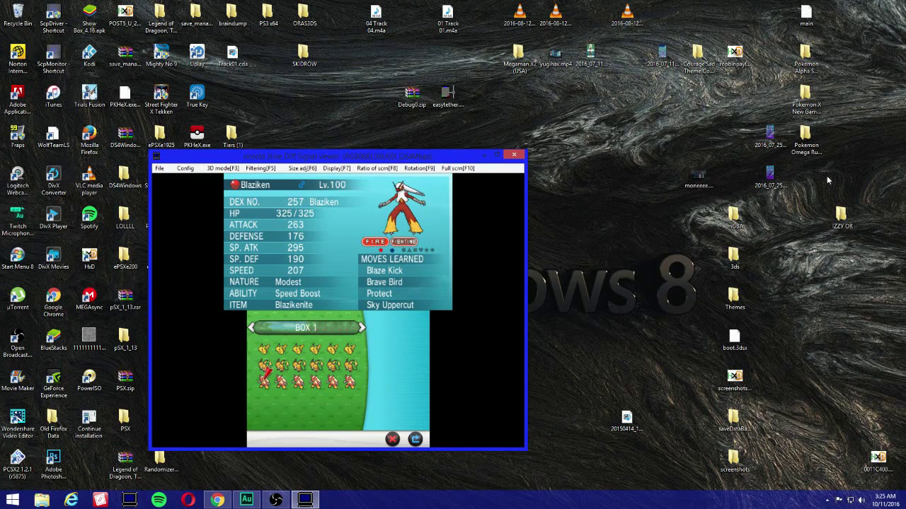
key("Right")
key("Right")
key("Right")
key("Right")
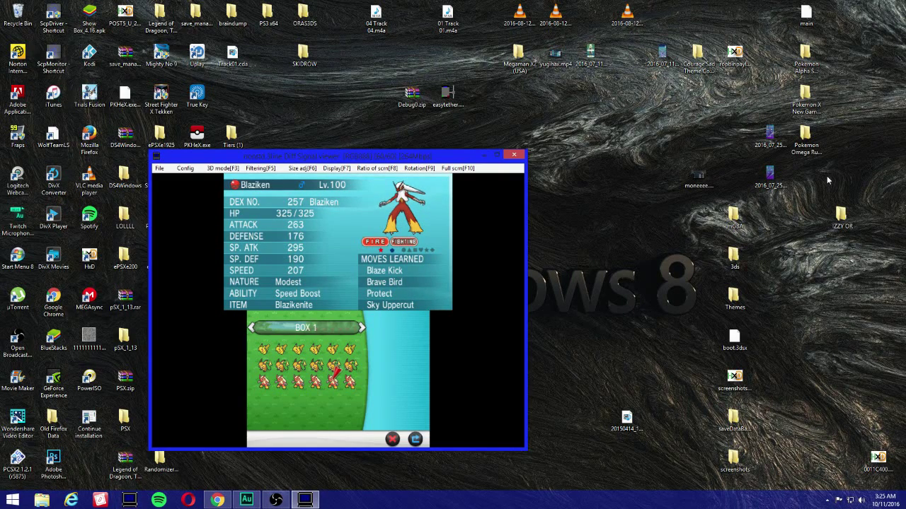
key("Left")
key("Left")
key("Left")
key("Right")
key("Right")
key("Right")
key("Up")
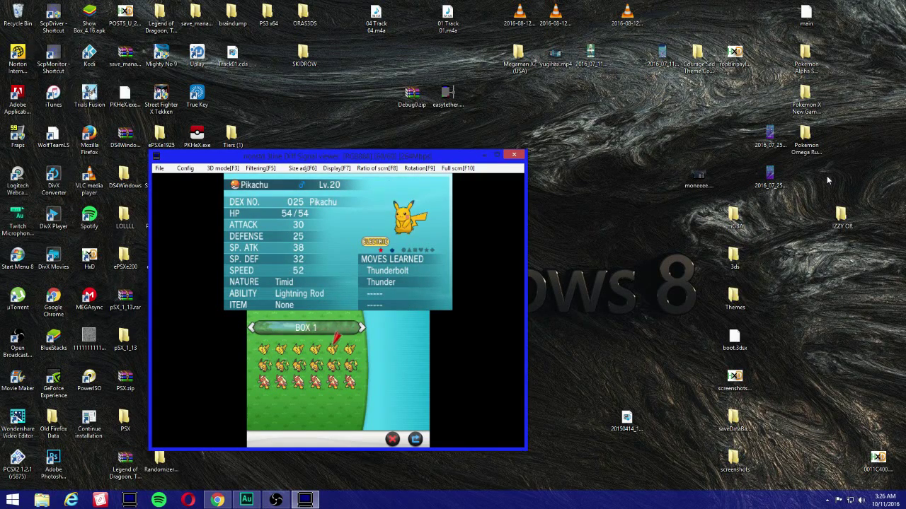
key("Down")
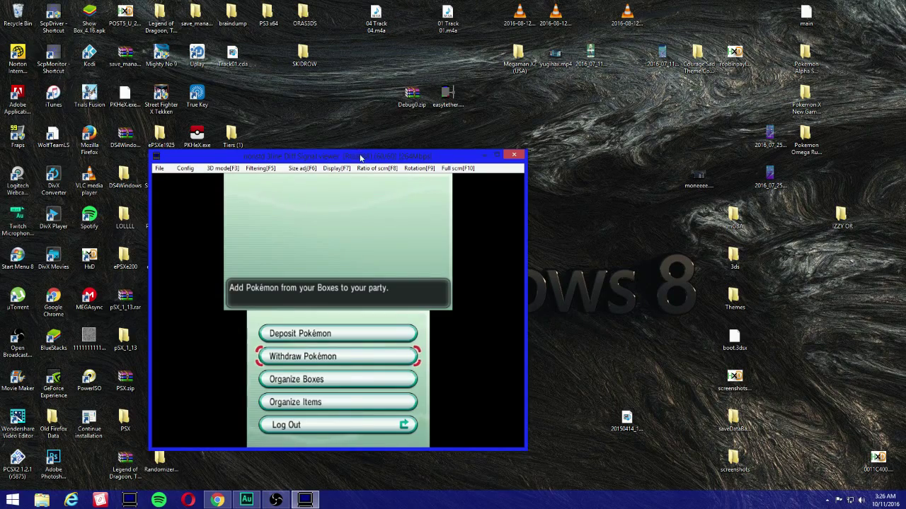
mouse_move(360, 157)
left_mouse_down()
mouse_move(521, 123)
mouse_move(357, 122)
mouse_move(282, 139)
left_mouse_up()
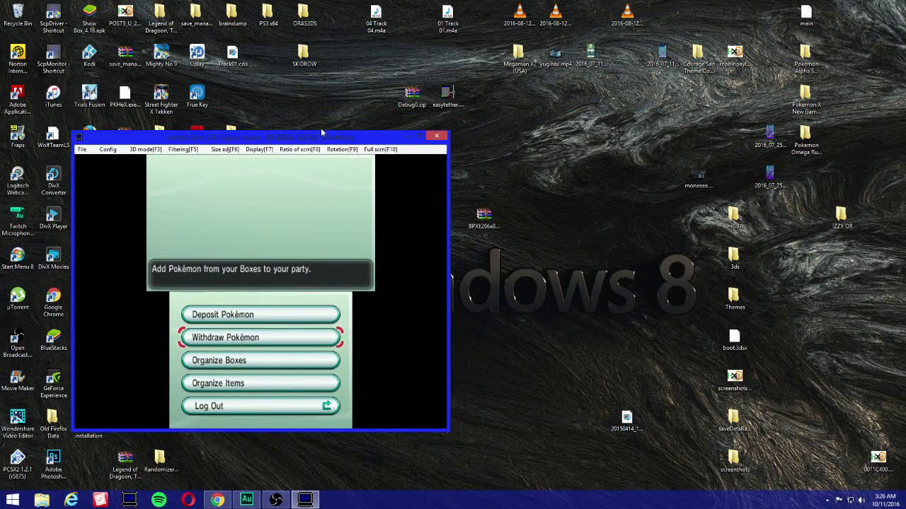
mouse_move(321, 132)
left_mouse_down()
mouse_move(303, 115)
mouse_move(357, 114)
left_mouse_up()
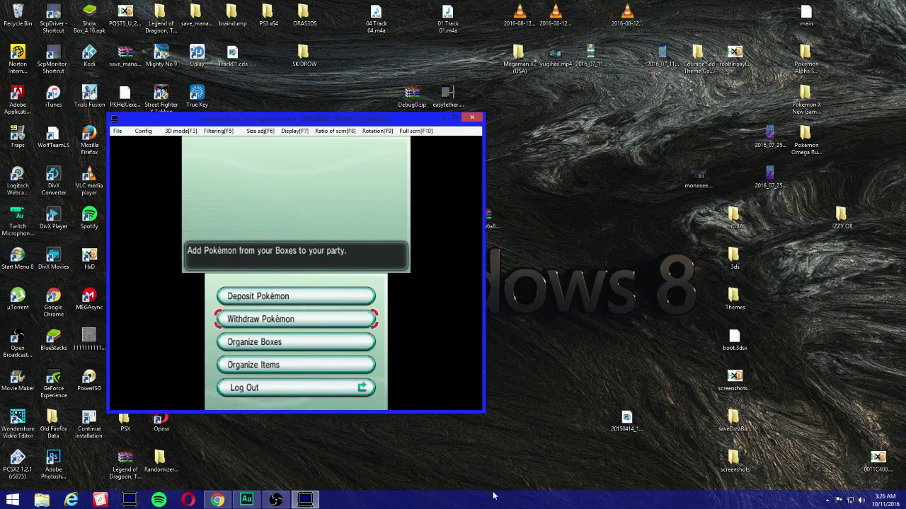
mouse_move(218, 501)
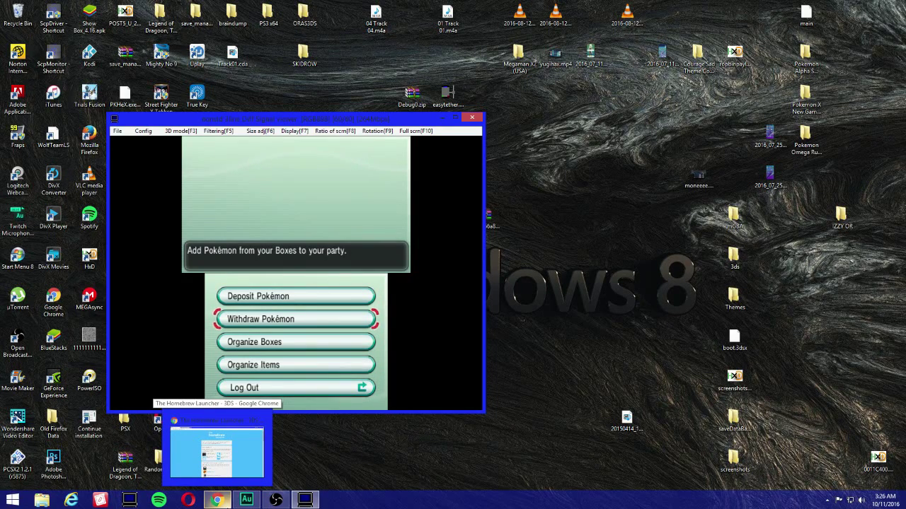
left_click(385, 477)
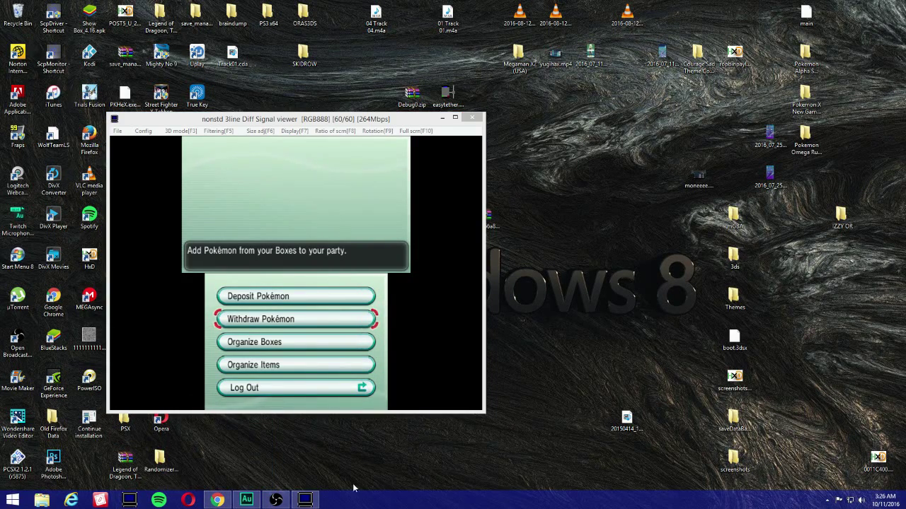